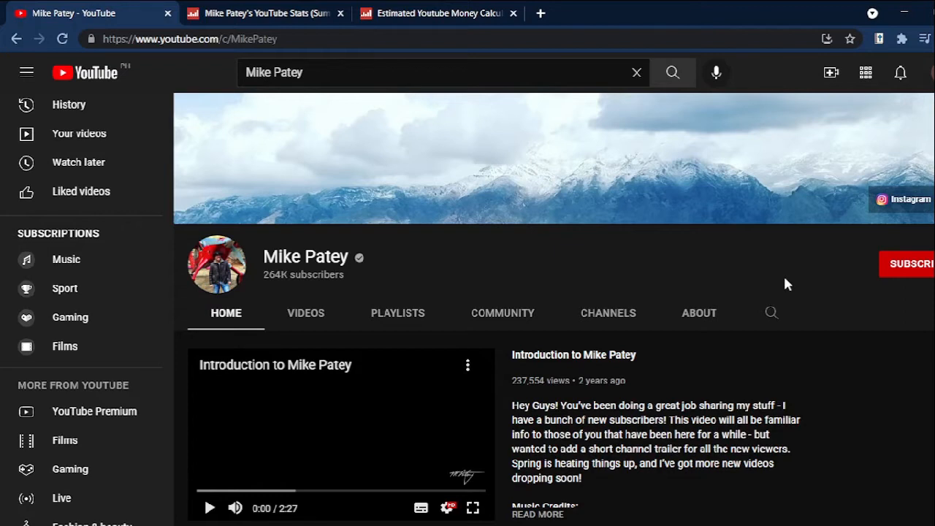
pyautogui.click(204, 10)
pyautogui.scroll(-2, 183, 425)
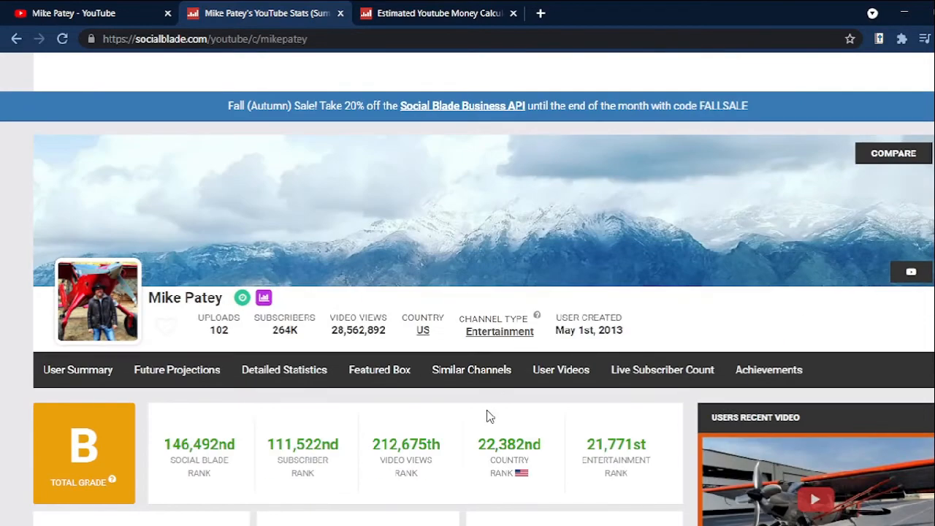
pyautogui.scroll(-2, 488, 416)
pyautogui.scroll(-2, 488, 416)
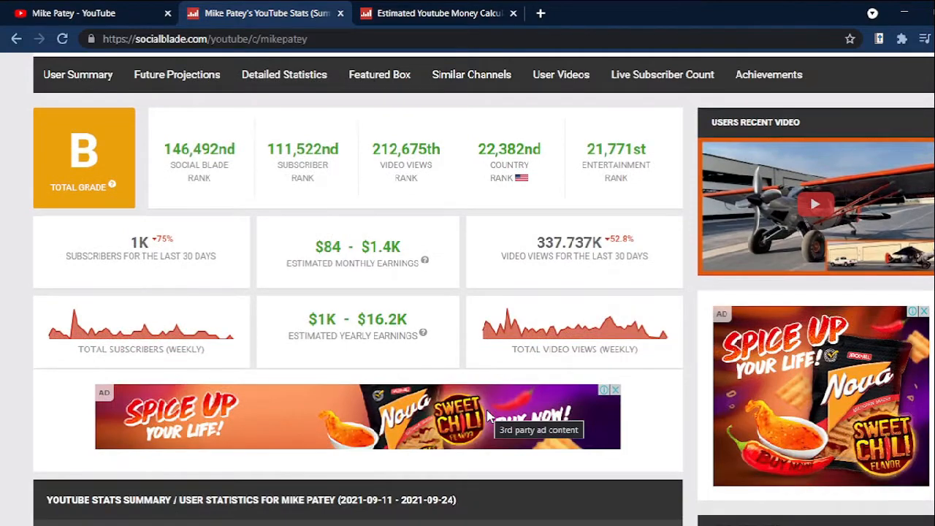
pyautogui.scroll(-2, 488, 416)
pyautogui.scroll(-2, 488, 417)
pyautogui.scroll(-2, 487, 416)
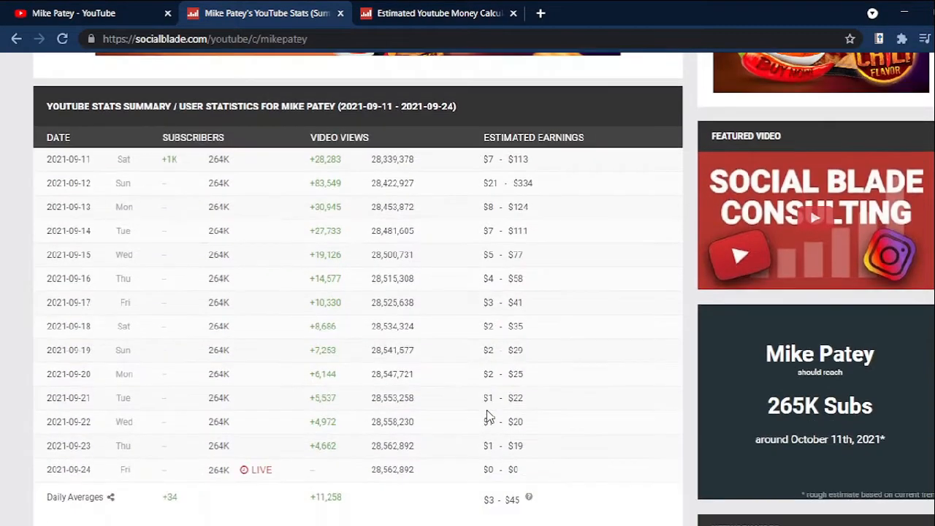
pyautogui.scroll(-3, 487, 416)
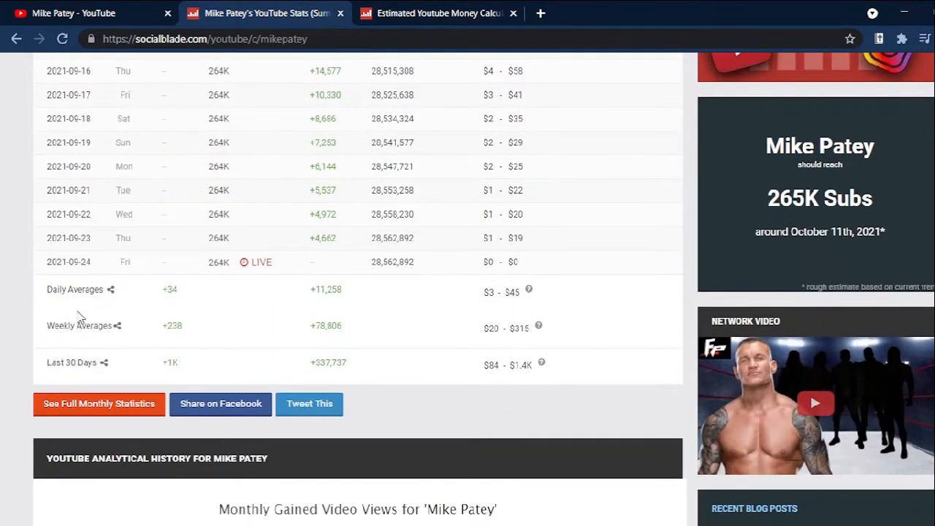
pyautogui.hotkey('ctrl', '+')
pyautogui.hotkey('ctrl', '+')
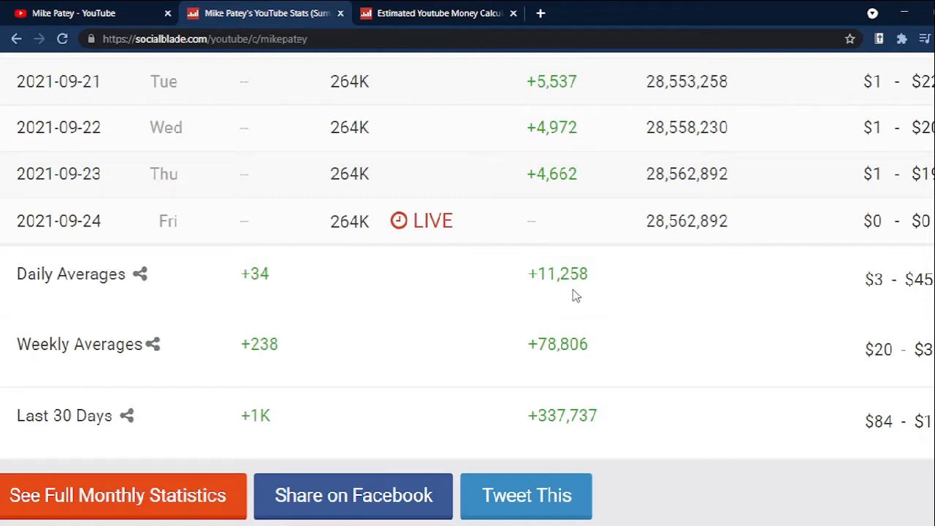
# Show the Estimated YouTube Money Calculator with 11,500 daily views at $5.00 CPM.
pyautogui.click(450, 10)
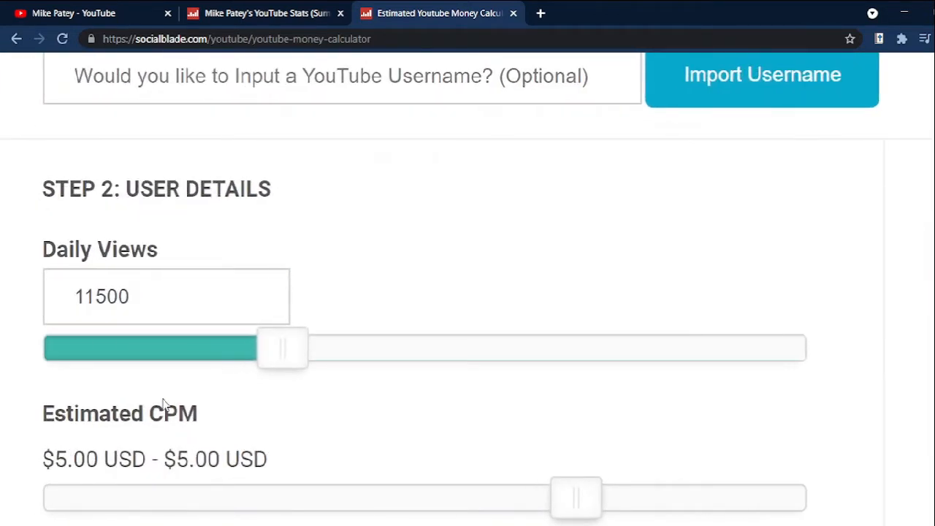
pyautogui.scroll(-1, 164, 405)
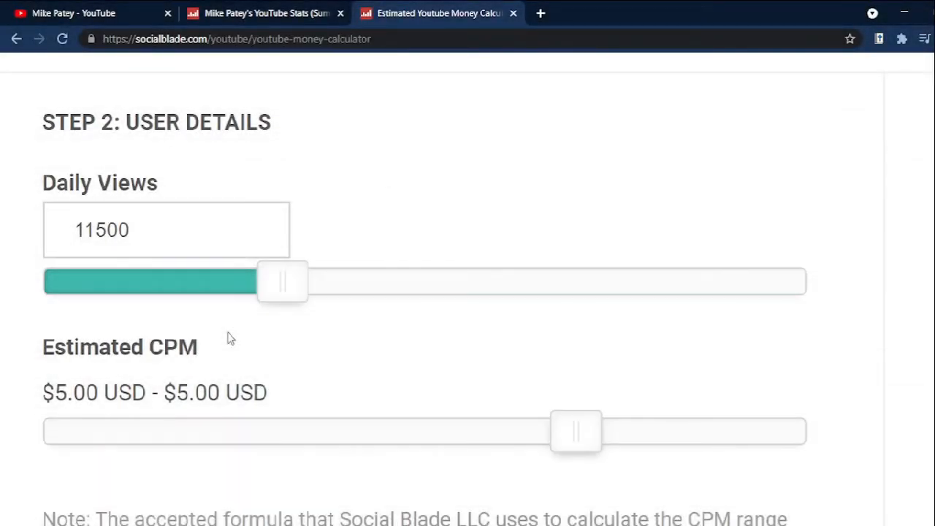
pyautogui.hscroll(10, 228, 338)
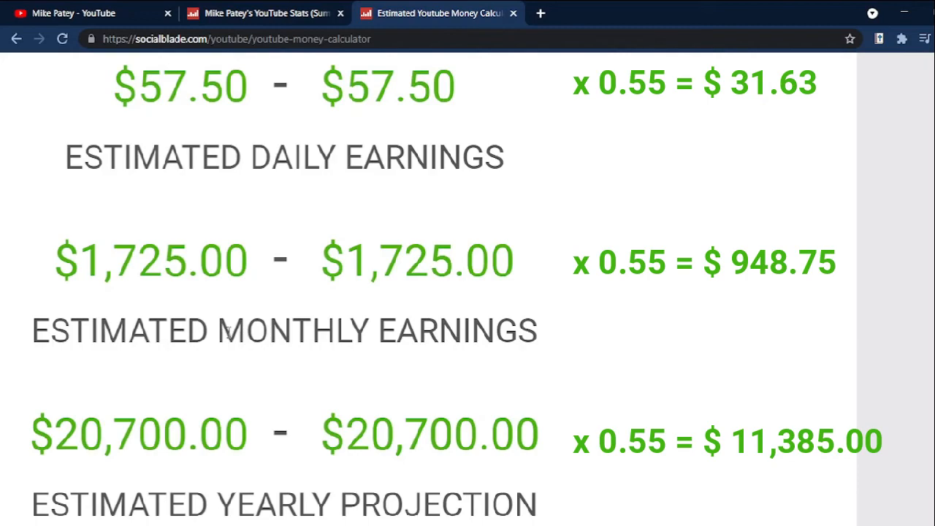
# Return to the Mike Patey YouTube channel home page.
pyautogui.click(32, 10)
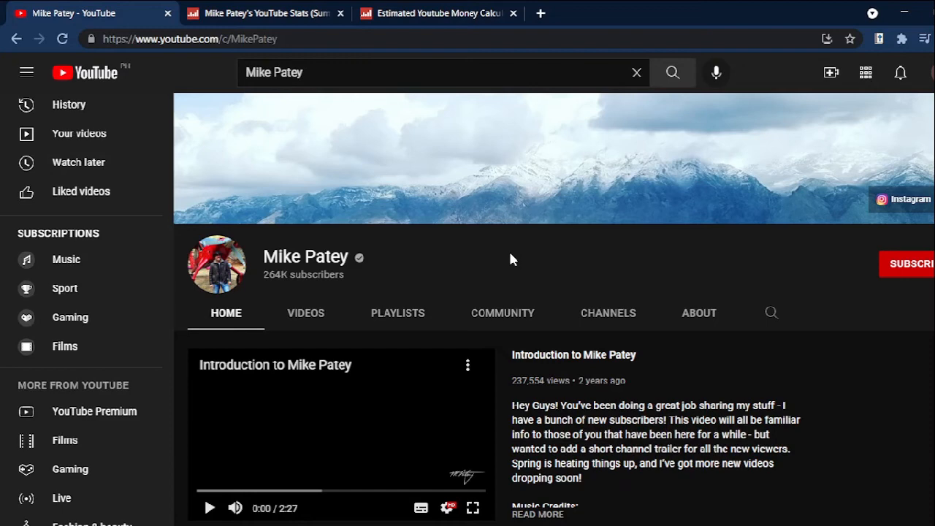
pyautogui.scroll(-3, 510, 258)
pyautogui.scroll(-5, 509, 258)
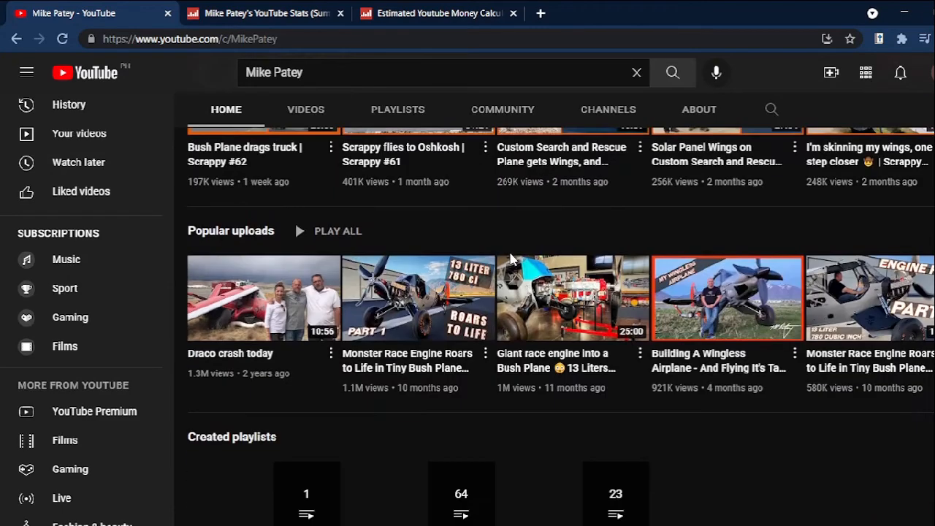
pyautogui.scroll(-2, 509, 259)
pyautogui.scroll(-2, 510, 259)
pyautogui.scroll(-1, 511, 261)
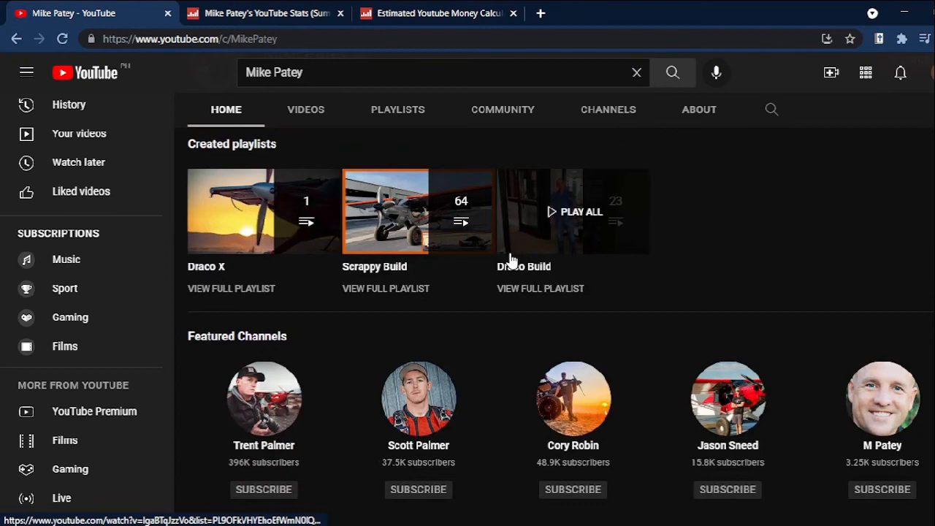
pyautogui.scroll(2, 511, 261)
pyautogui.scroll(10, 509, 259)
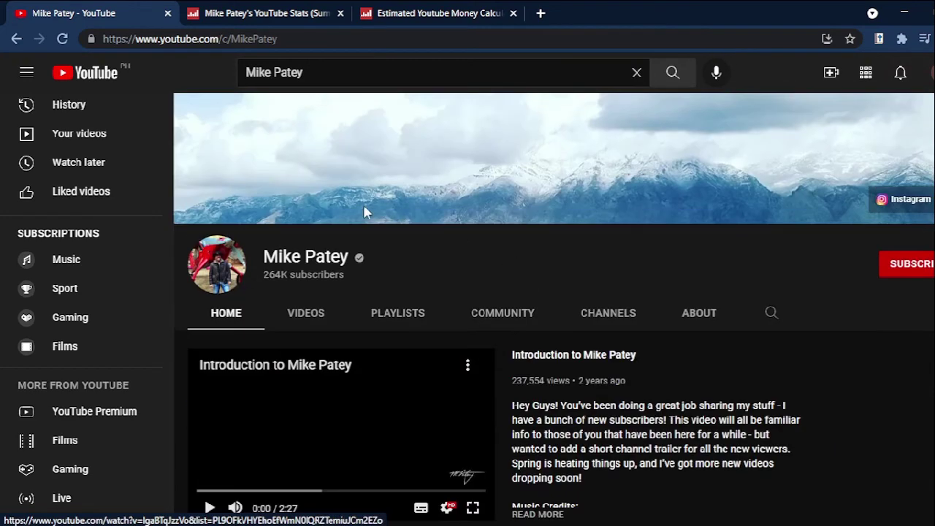
# List the channel's uploaded videos back to uploads from a year ago.
pyautogui.click(301, 319)
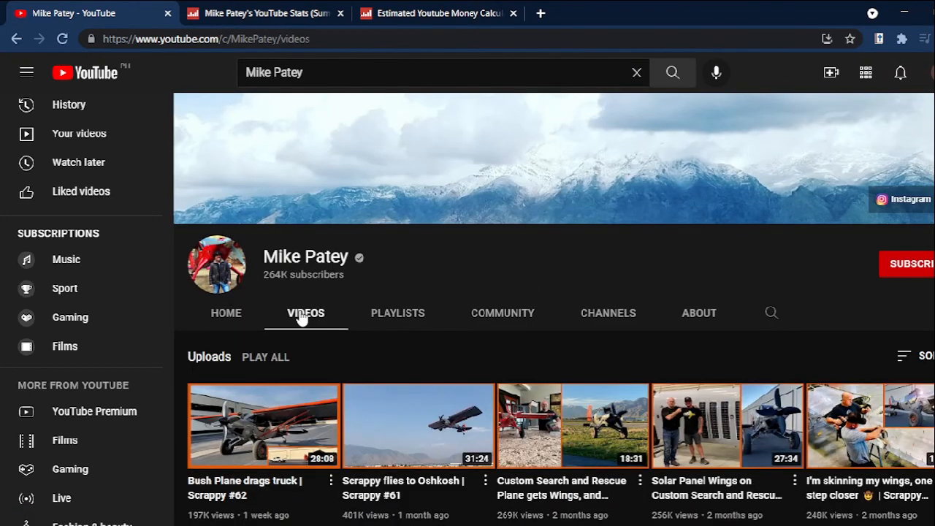
pyautogui.scroll(-2, 597, 245)
pyautogui.scroll(-2, 597, 245)
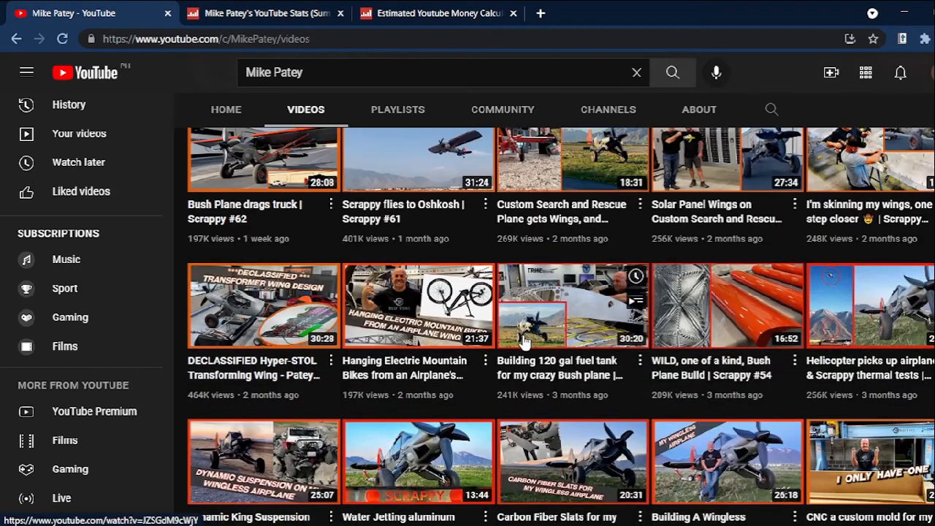
pyautogui.scroll(-3, 524, 341)
pyautogui.scroll(-2, 524, 341)
pyautogui.scroll(-1, 523, 341)
pyautogui.scroll(-2, 524, 341)
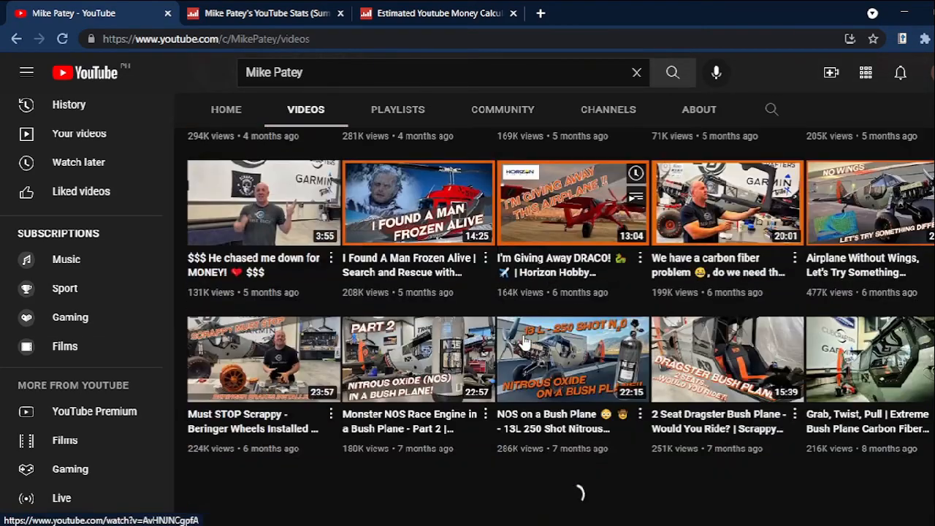
pyautogui.scroll(-4, 524, 341)
pyautogui.scroll(-3, 522, 340)
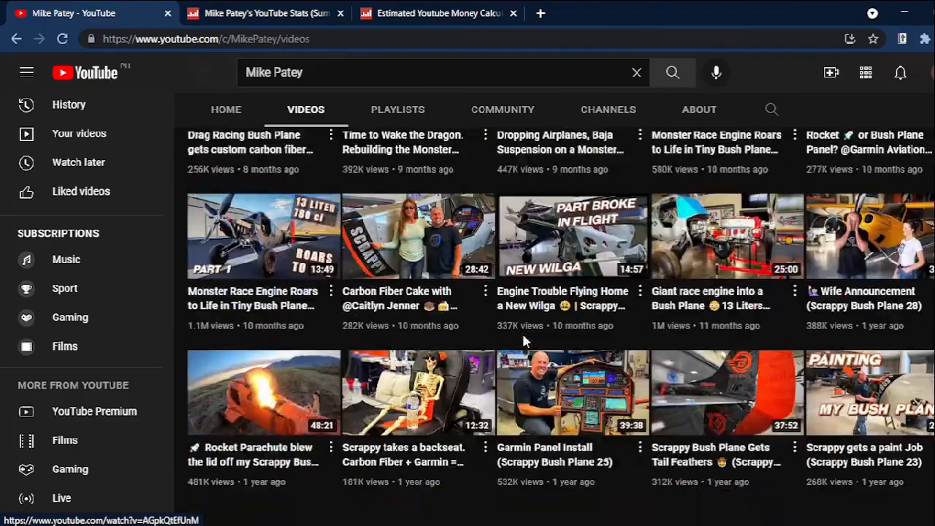
pyautogui.scroll(-1, 523, 339)
pyautogui.scroll(-3, 523, 340)
pyautogui.scroll(-2, 523, 340)
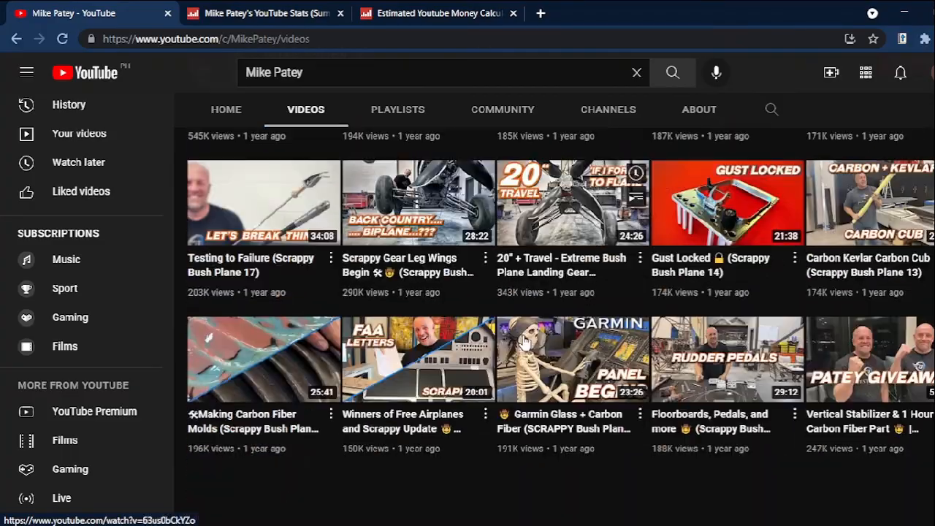